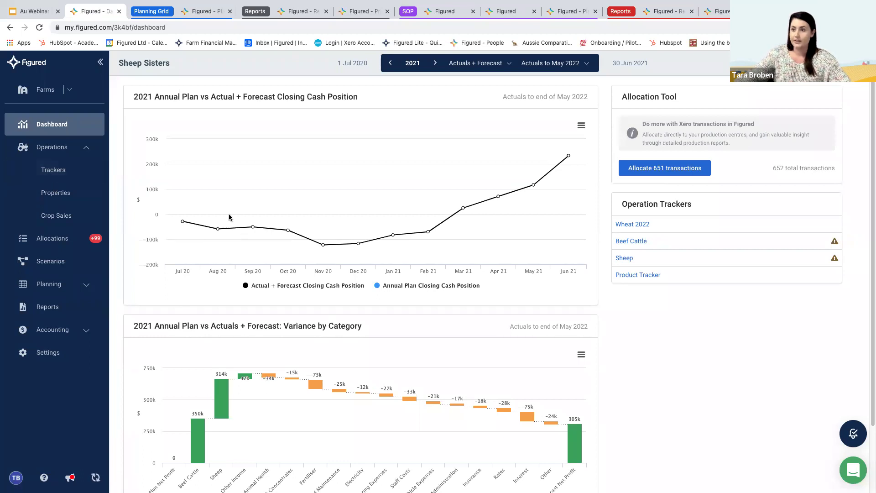
Open the 2023 planning grid and review its account import sources: Last Year Actuals, Snapshot and File, leaving without importing.
click(212, 11)
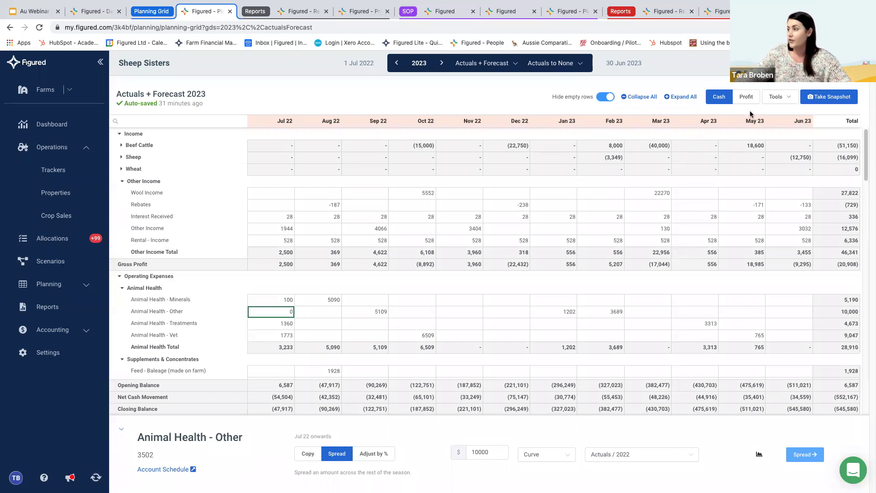
click(776, 96)
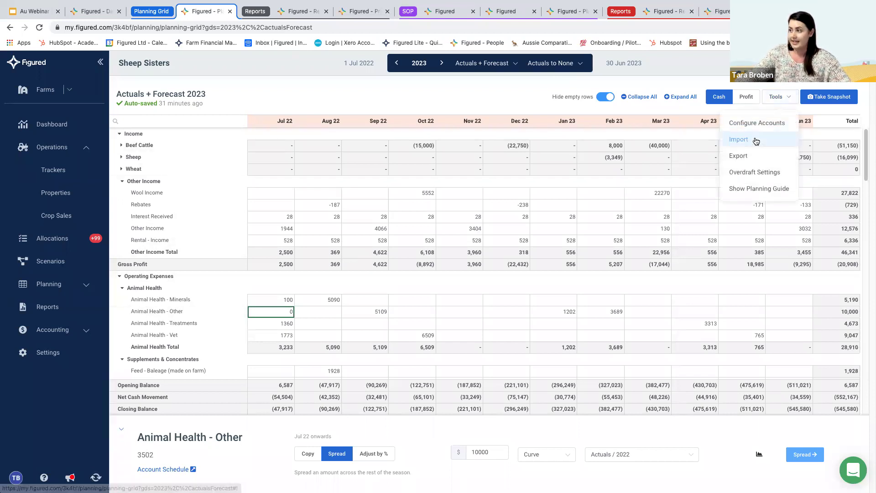
click(756, 141)
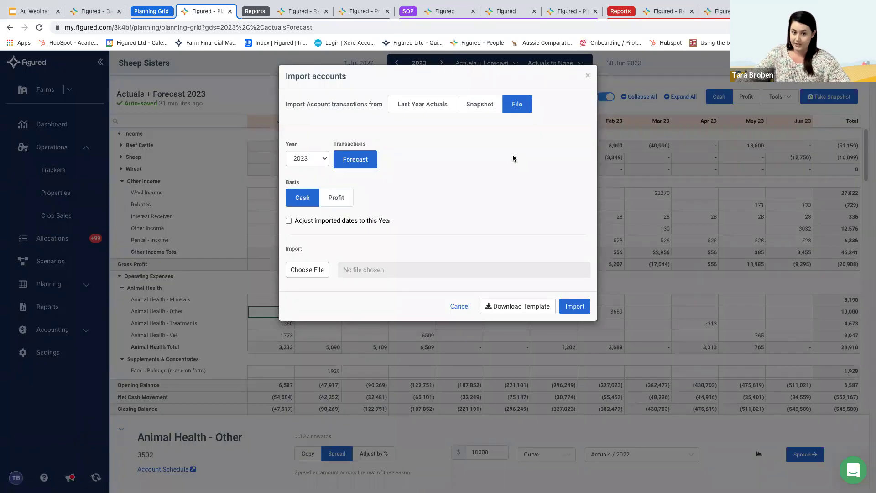
click(429, 109)
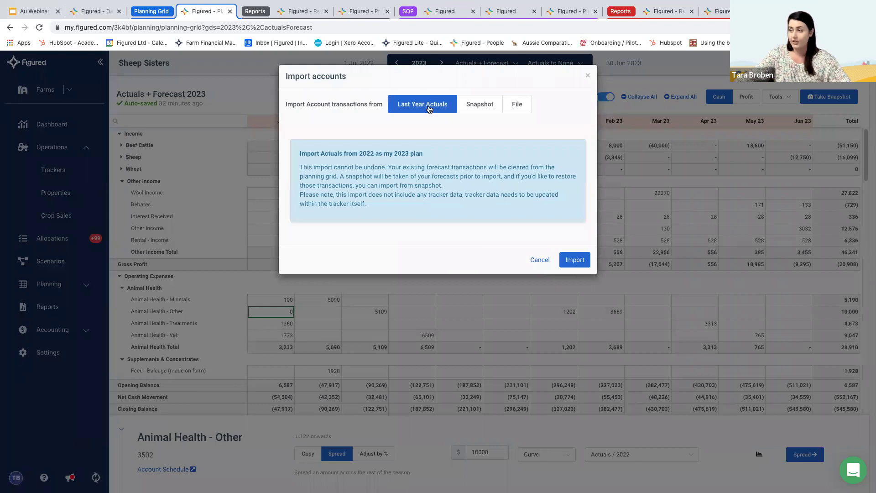
click(486, 110)
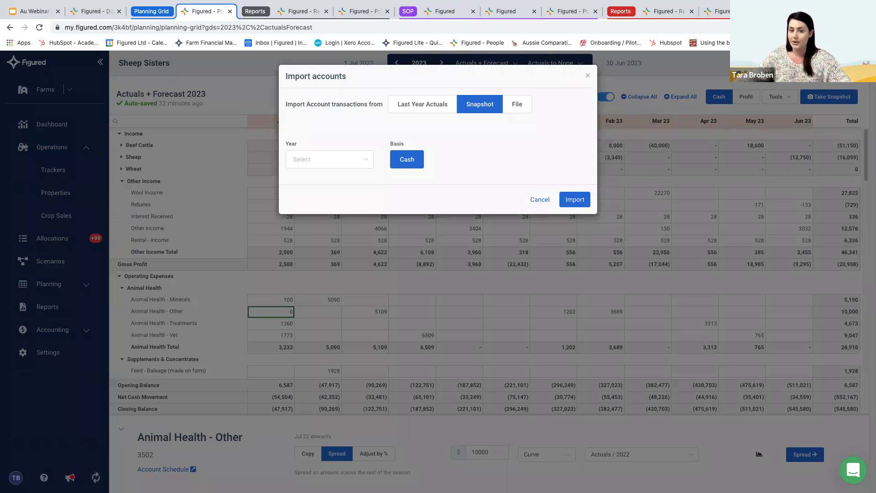
click(524, 109)
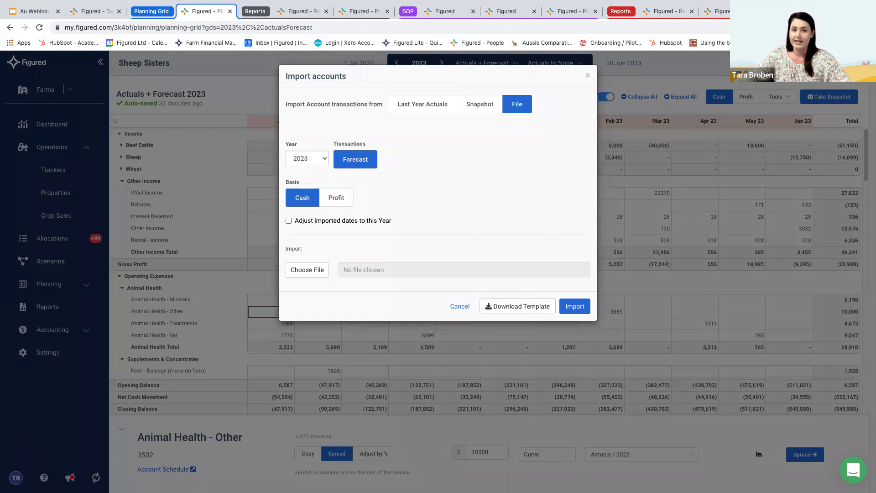
click(460, 307)
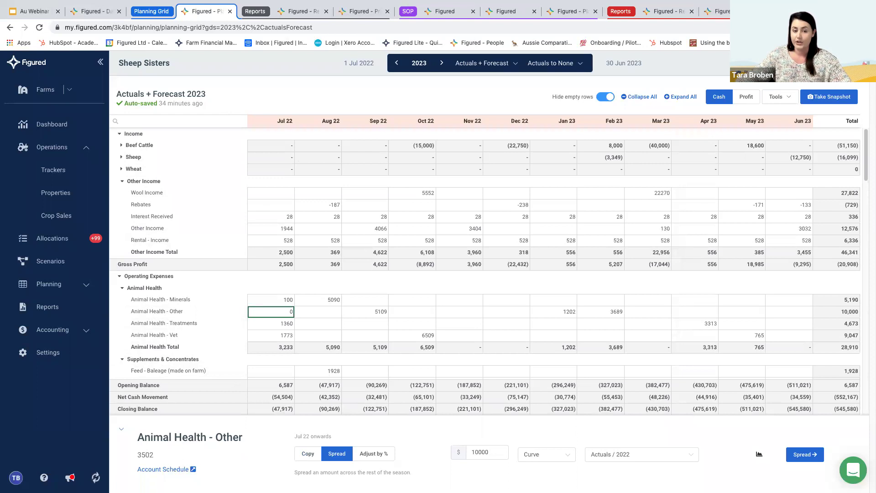
Compare the frequency choices offered for copying and for spreading an amount on the Animal Health - Other account.
click(314, 454)
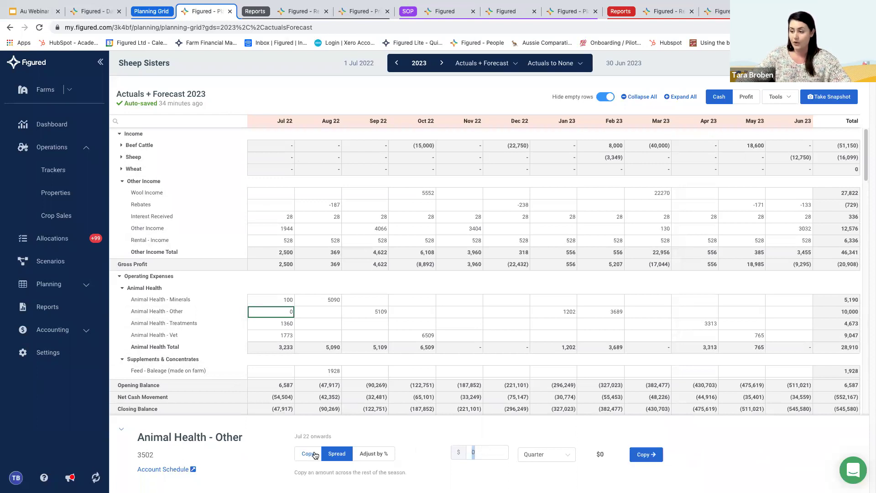
click(569, 461)
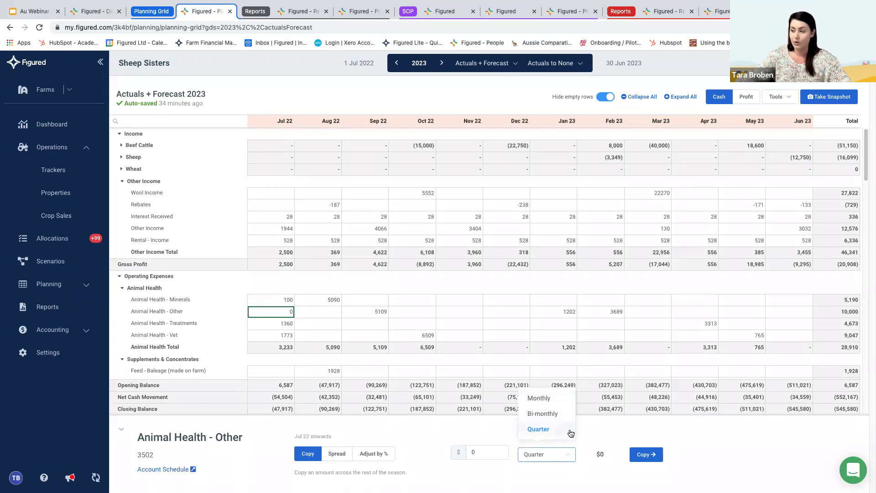
click(335, 457)
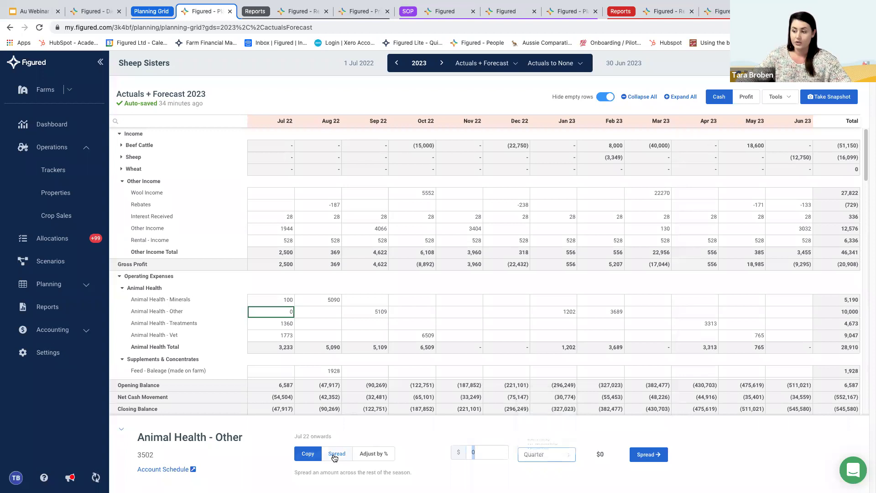
click(334, 458)
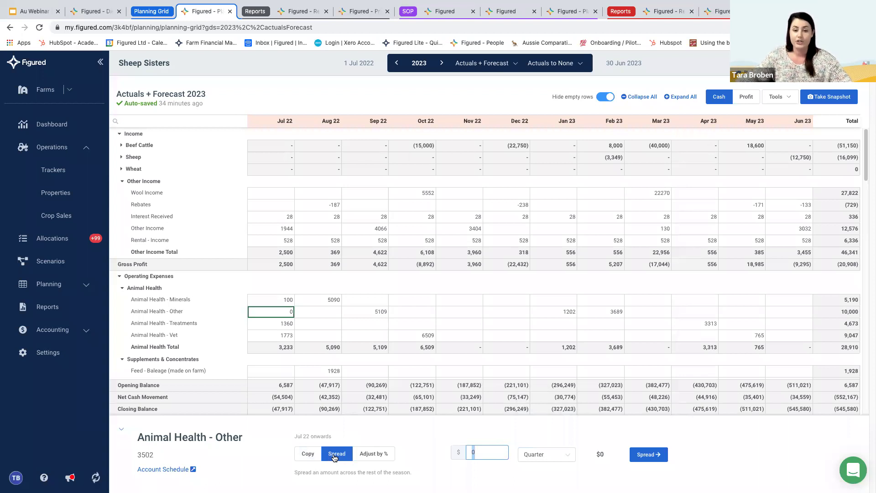
click(569, 454)
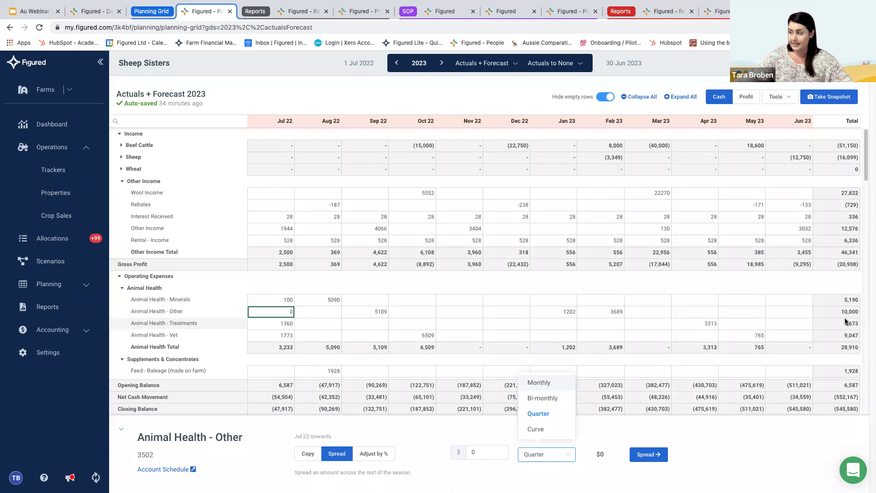
Spread $12000 across Animal Health - Other from Jul 22 onwards, using the Curve option based on Actuals / 2022.
click(488, 449)
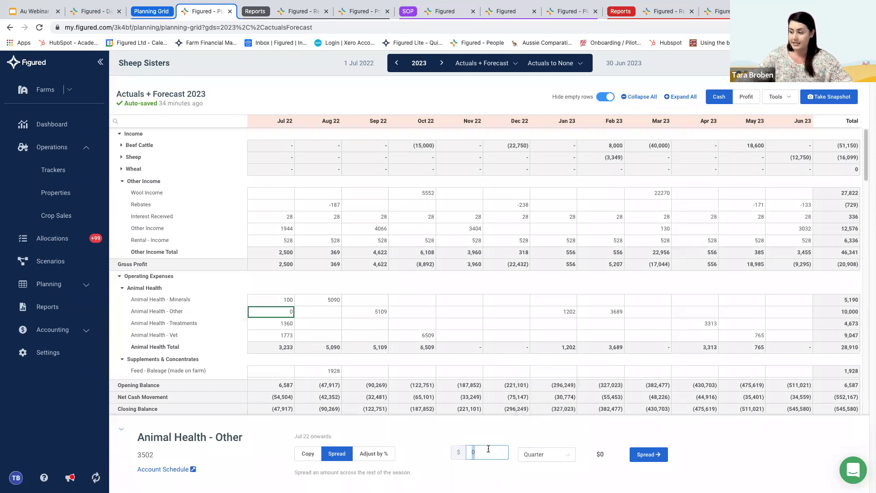
key(BackSpace)
text(12000)
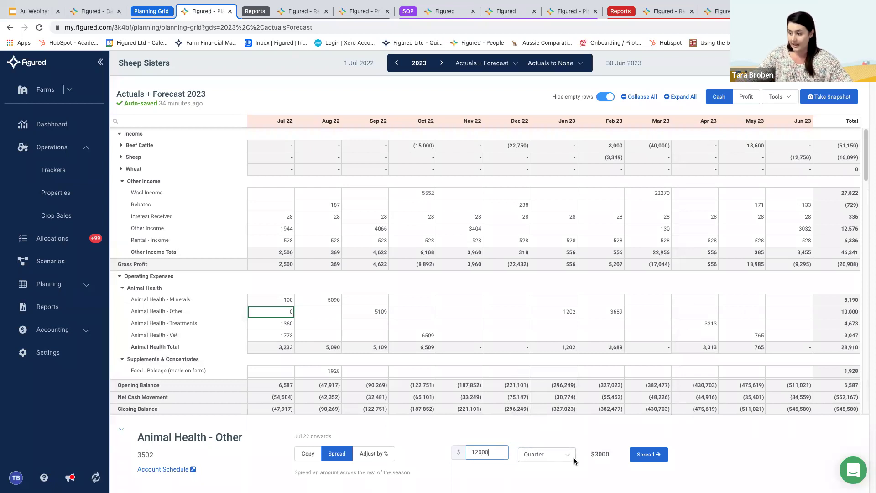
click(555, 455)
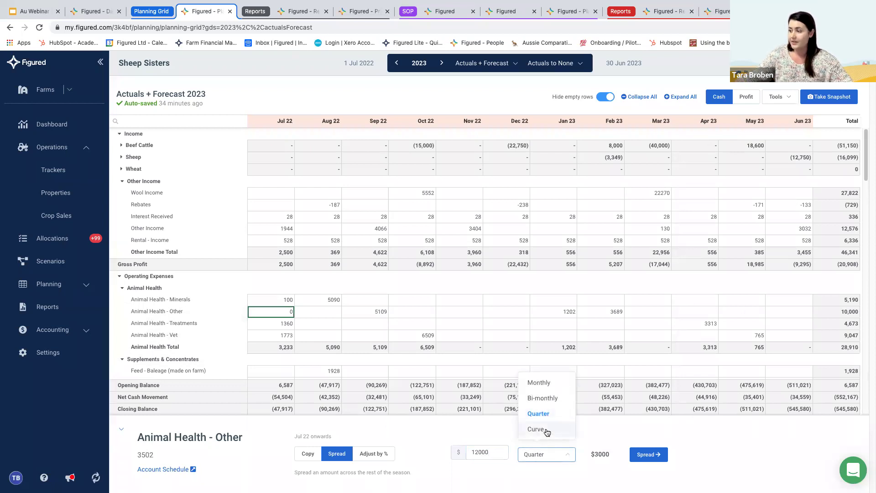
click(547, 430)
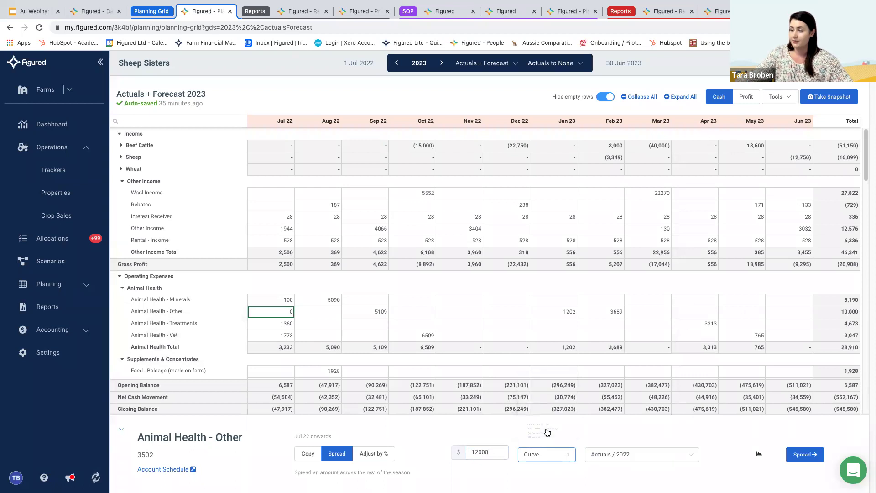
click(624, 454)
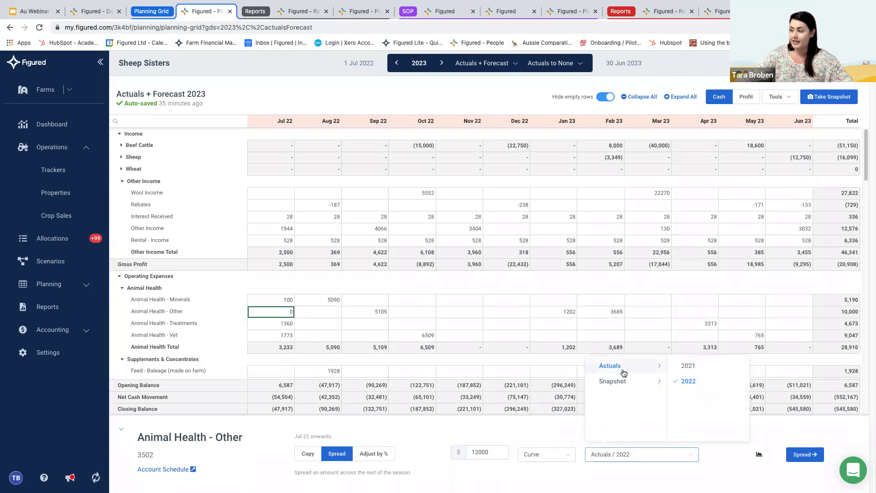
click(805, 454)
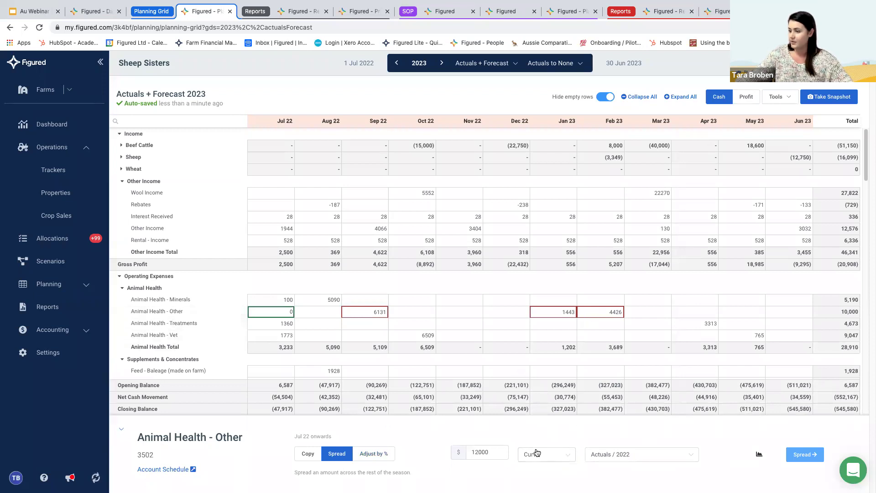
click(493, 453)
click(803, 454)
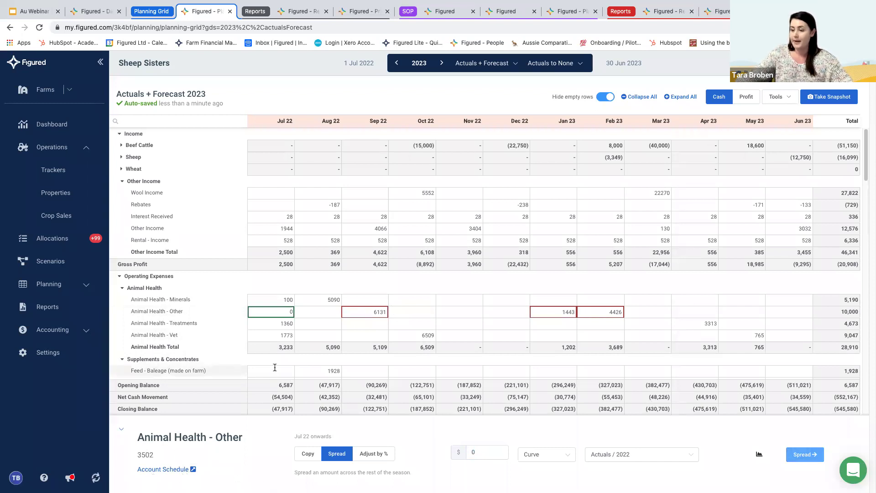
Switch to the Reports page and look over the available financial, production, tracker and year-end trading reports.
mouse_move(291, 4)
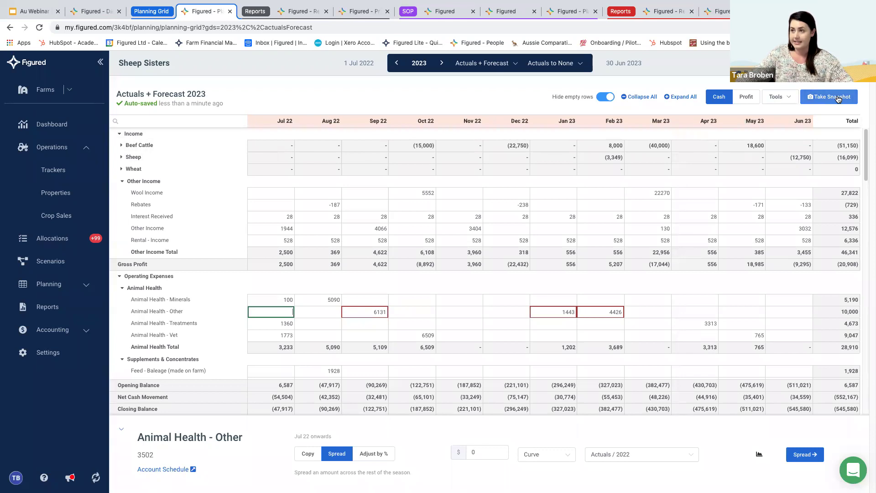
click(305, 13)
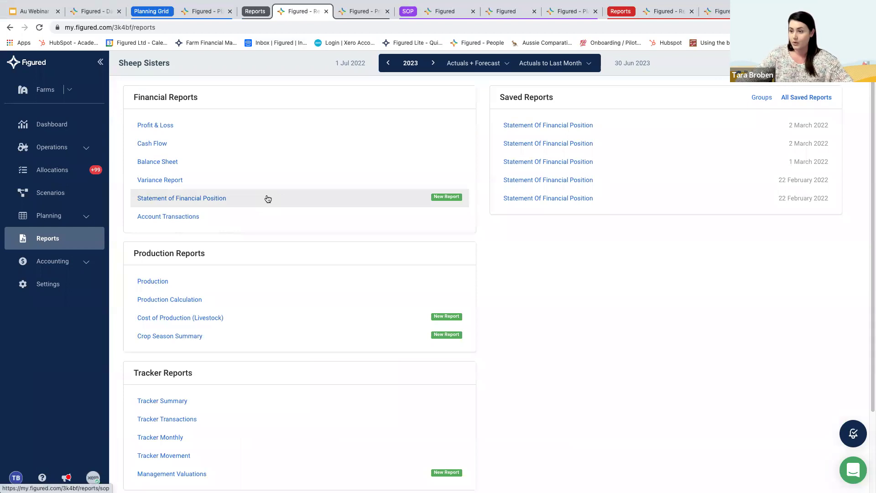
scroll(333, 321, down, 3)
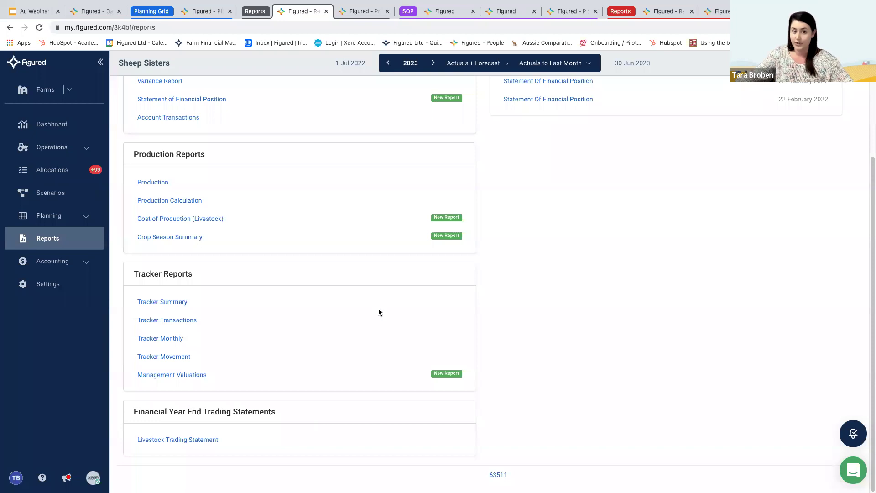
scroll(397, 289, up, 3)
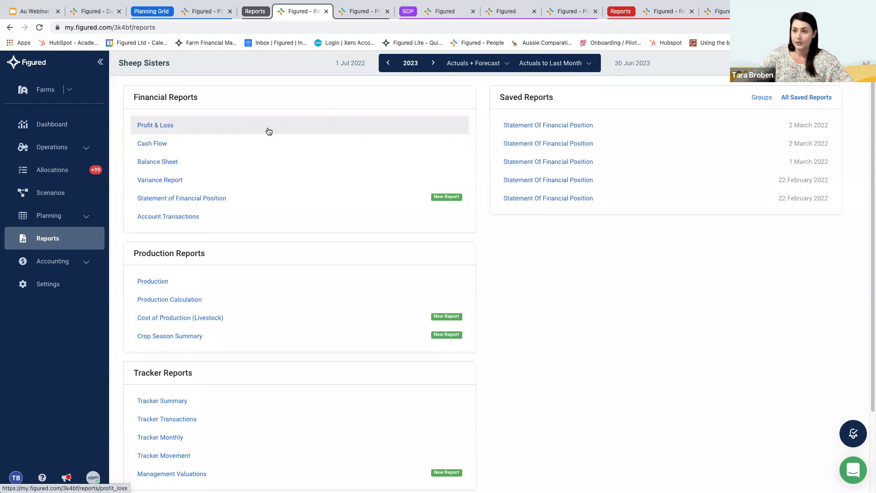
Bring up the 2022 accrual Profit & Loss report and check which reporting periods it offers.
click(359, 12)
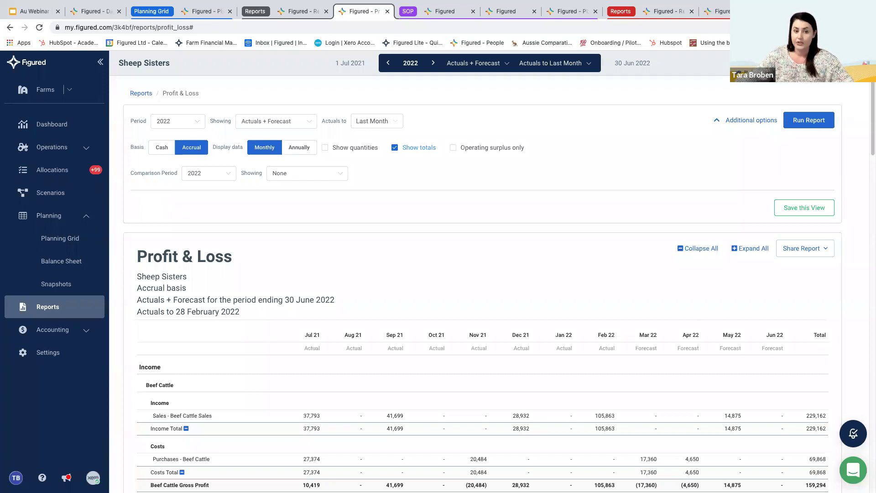
click(189, 123)
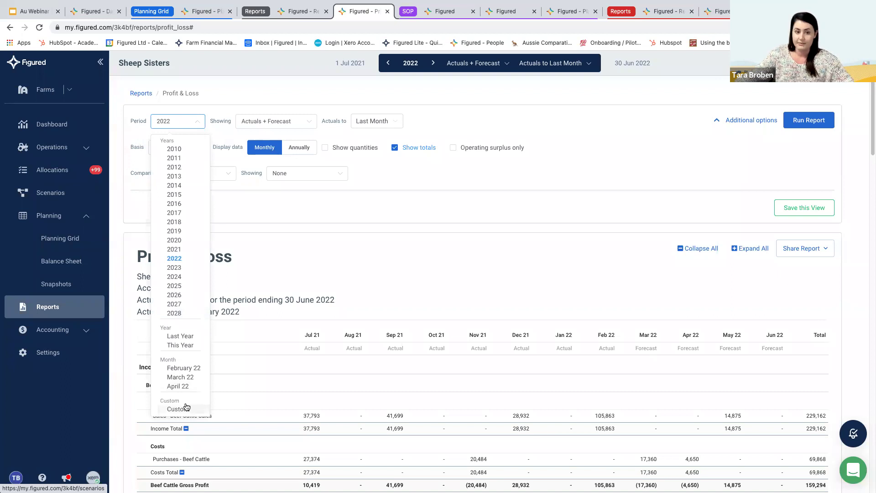
click(331, 210)
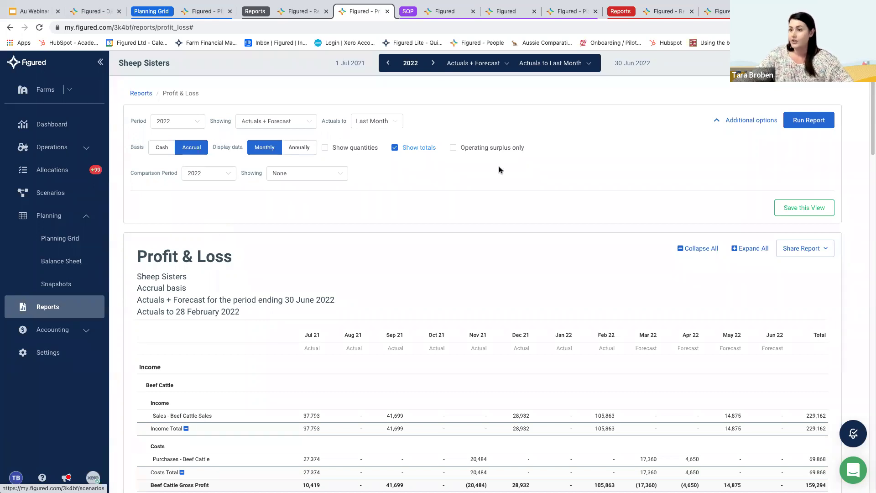
Examine the monthly Profit & Loss figures from beef cattle income through operating expenses down to Net Profit.
scroll(523, 221, down, 1)
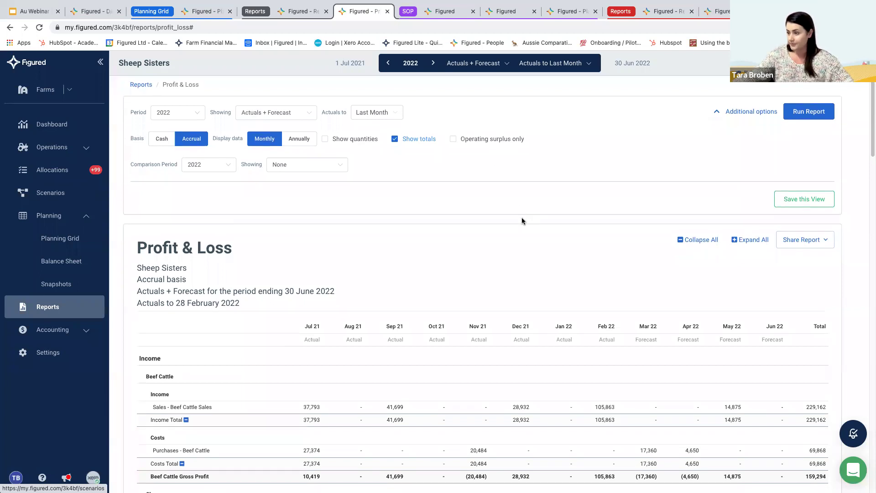
scroll(523, 221, down, 1)
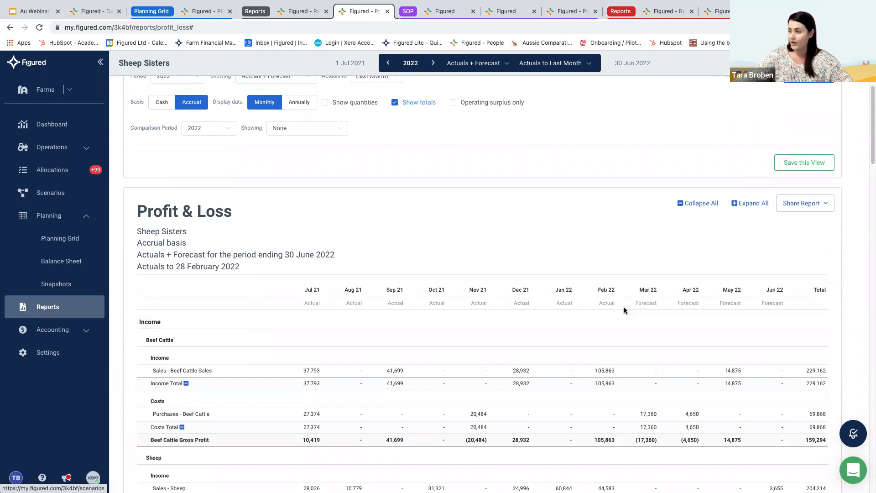
scroll(693, 335, down, 1)
scroll(693, 335, down, 1)
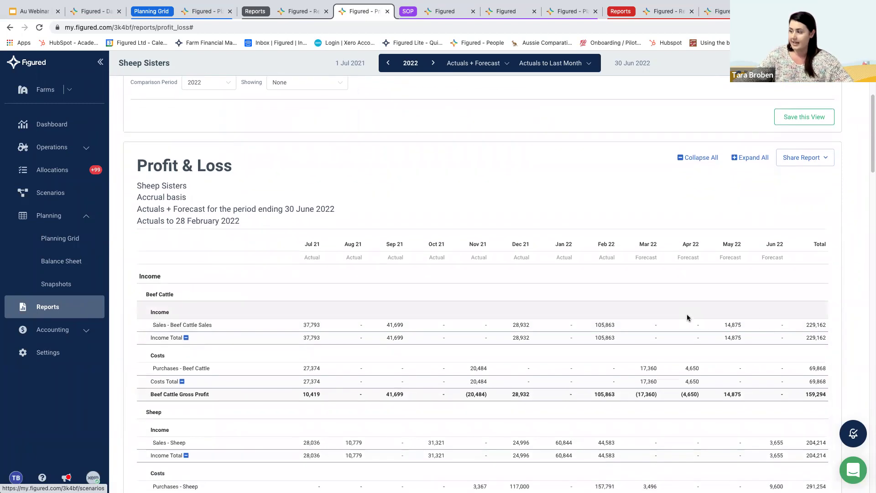
scroll(749, 365, down, 1)
scroll(747, 361, down, 1)
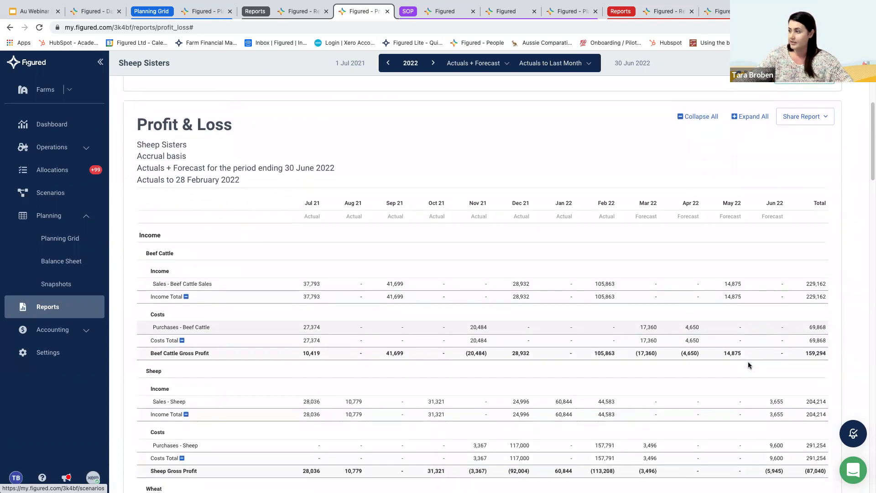
scroll(747, 363, down, 2)
scroll(746, 354, down, 1)
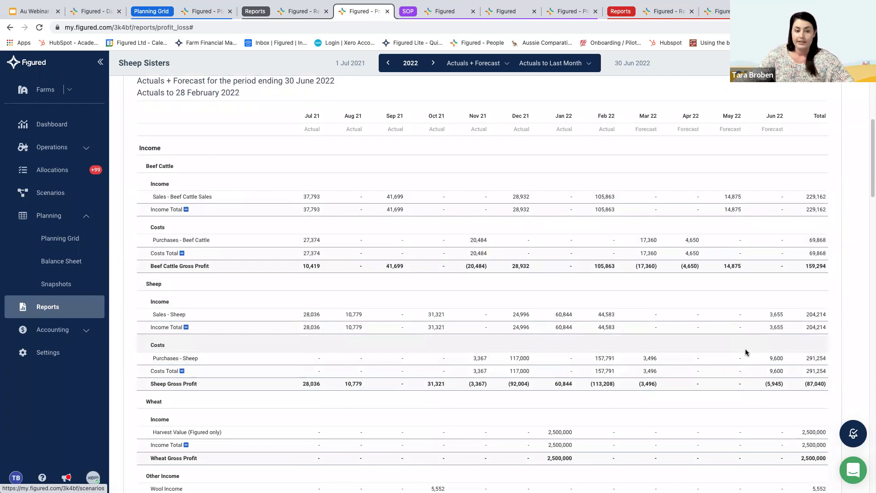
scroll(747, 354, down, 2)
scroll(747, 353, down, 6)
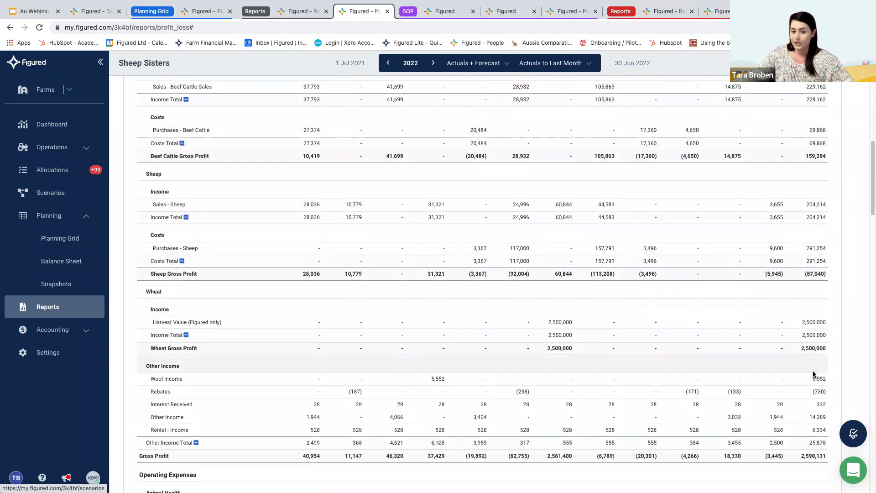
scroll(795, 374, down, 10)
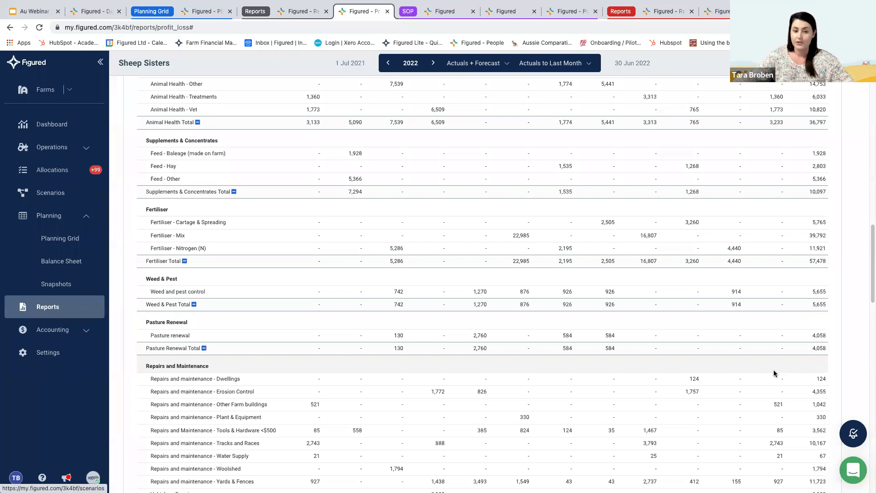
scroll(775, 373, down, 5)
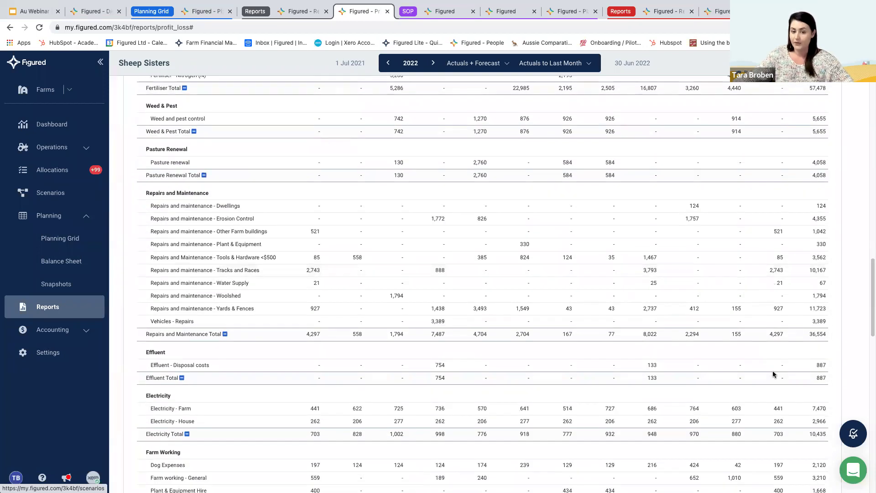
scroll(760, 365, down, 3)
scroll(760, 365, down, 11)
scroll(758, 367, down, 9)
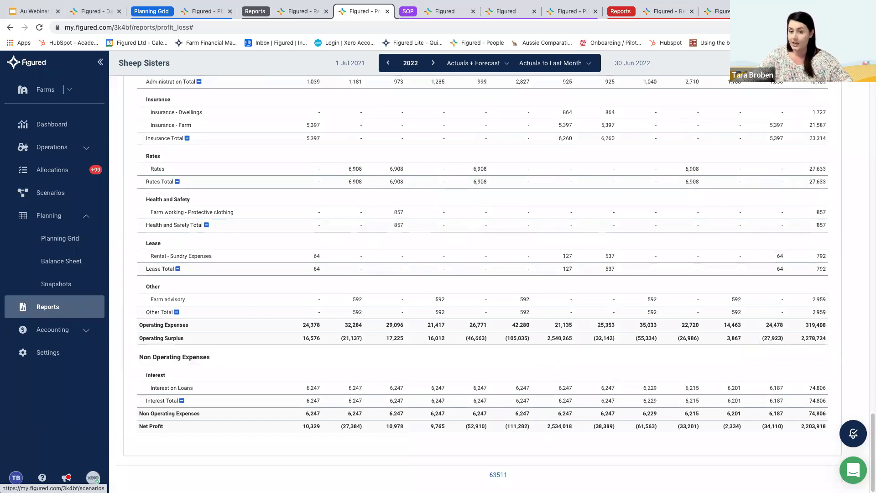
Return to the start of the Profit & Loss report and look over the 2022 Forecast Balance Sheet.
scroll(616, 292, up, 15)
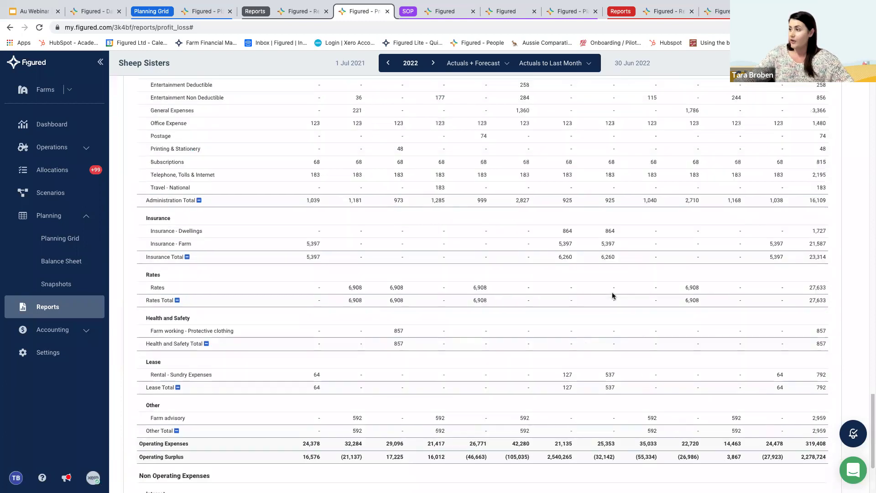
scroll(616, 308, up, 10)
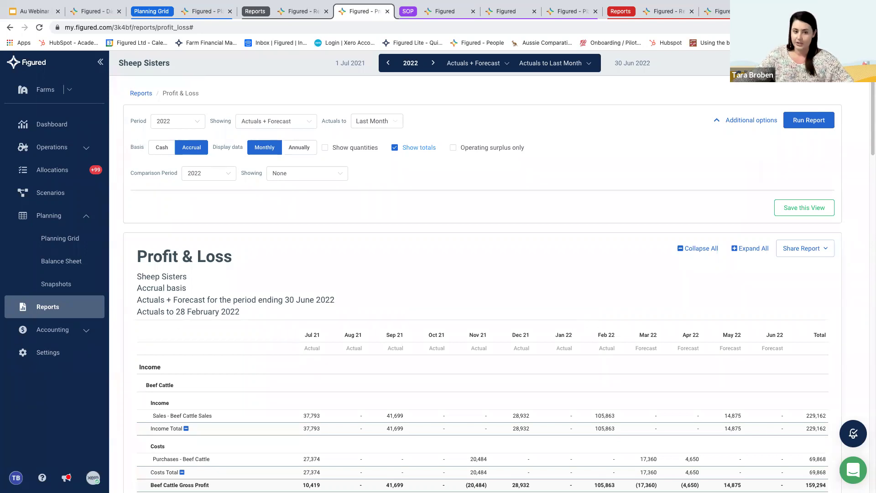
click(449, 14)
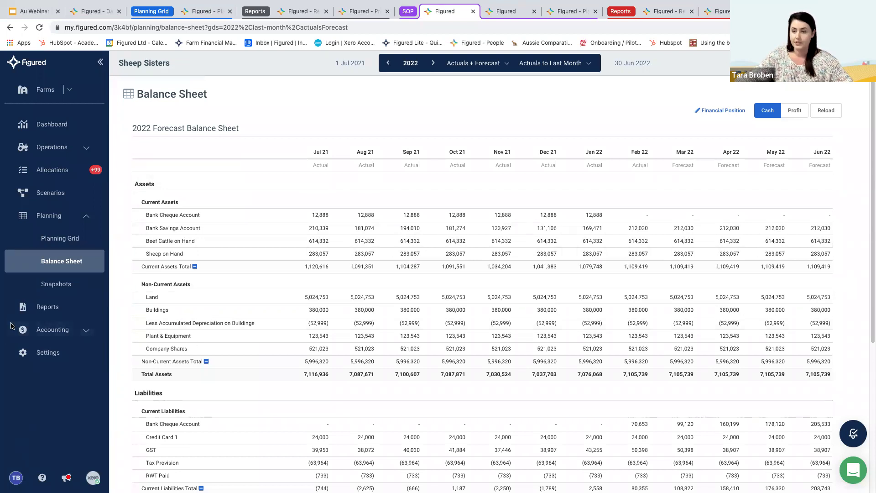
scroll(638, 324, down, 1)
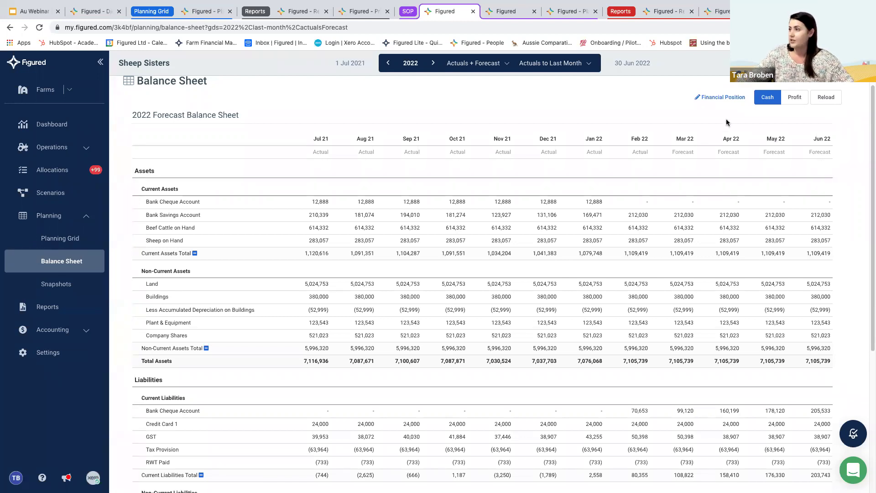
Bring up the Financial Position as at 03 Mar 2022 and compare Xero and Figured values for assets and liabilities.
click(509, 19)
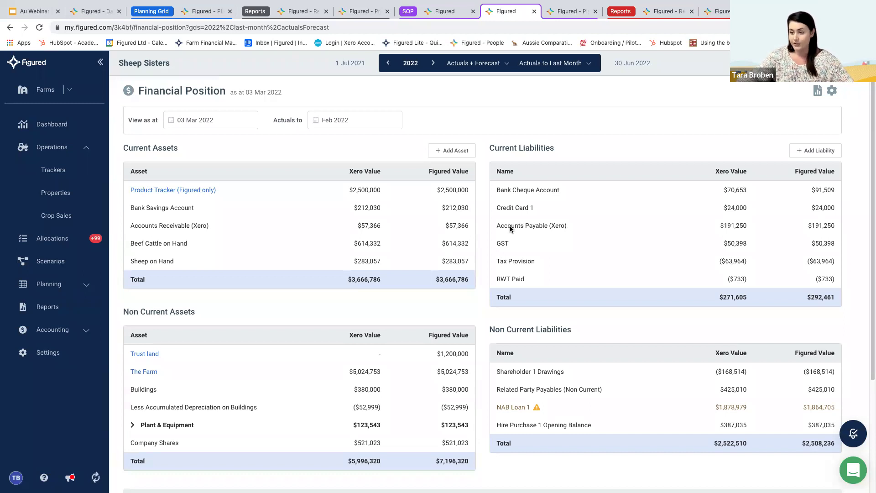
scroll(242, 305, down, 1)
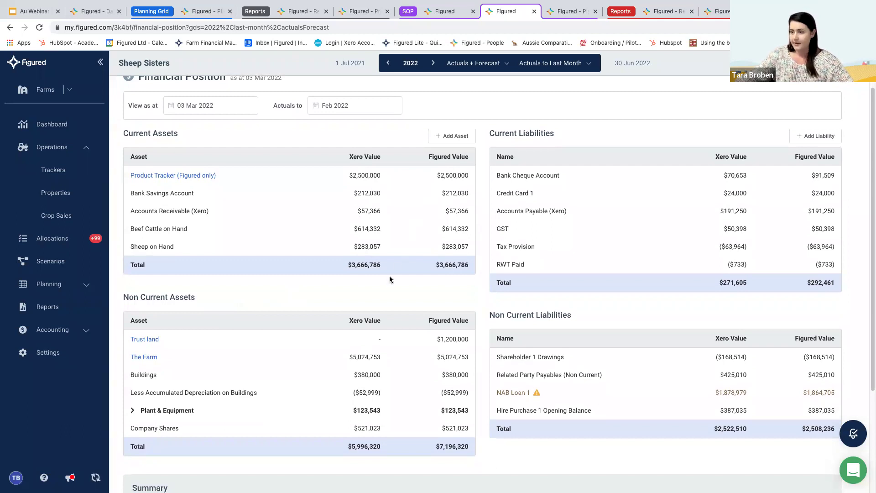
scroll(390, 280, down, 1)
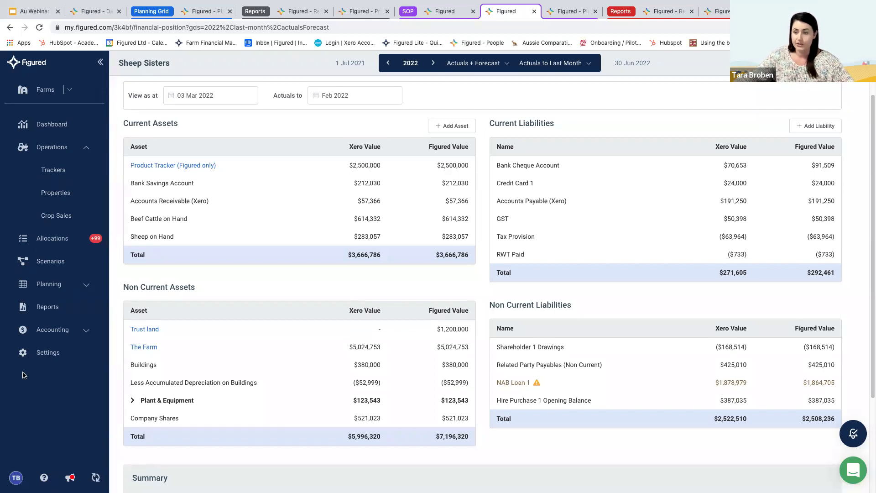
Open the non-current asset The Farm and add a new revaluation entry.
click(154, 352)
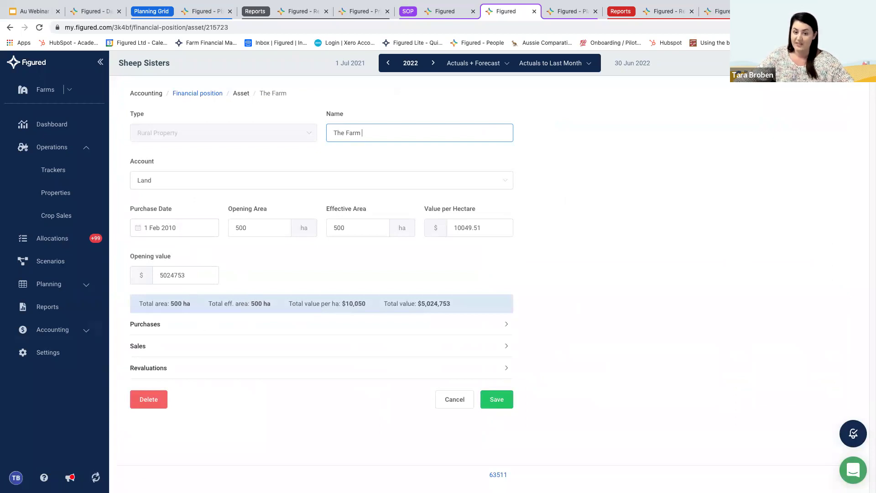
click(157, 374)
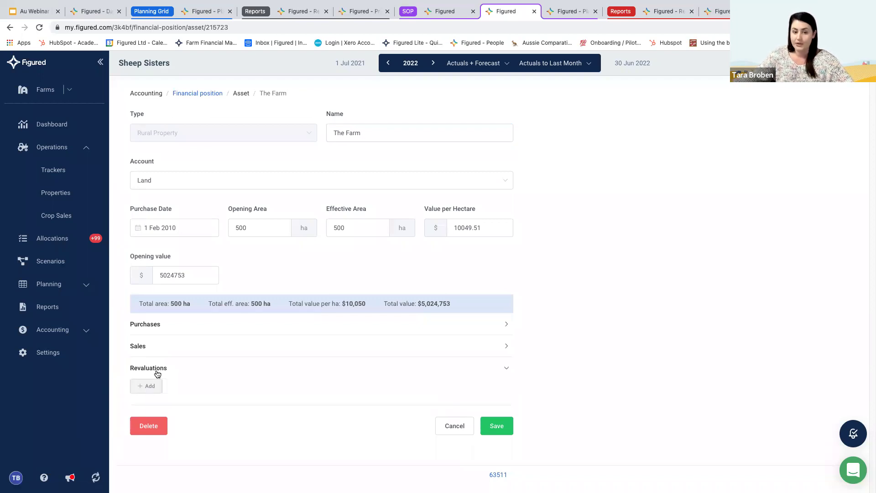
click(150, 387)
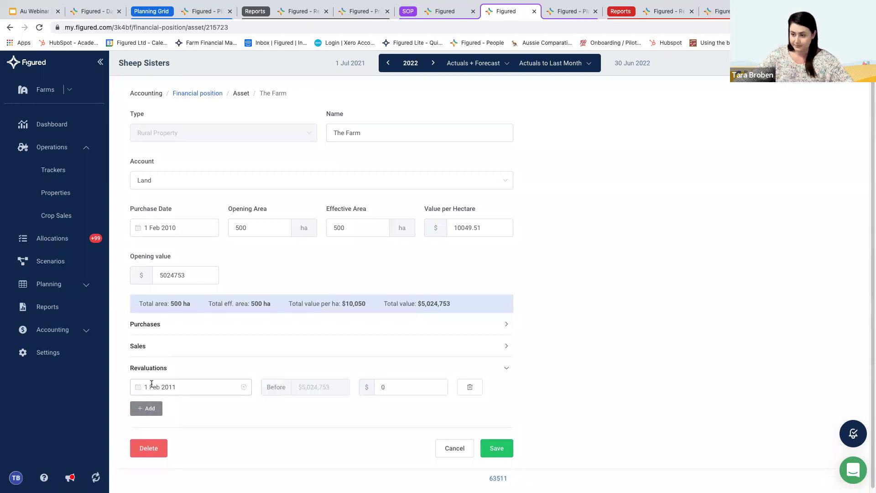
Set the date of The Farm's new revaluation to 28 May 2020.
click(210, 389)
click(253, 231)
click(254, 231)
click(254, 230)
click(265, 230)
click(266, 230)
click(265, 230)
click(265, 230)
click(265, 230)
click(265, 230)
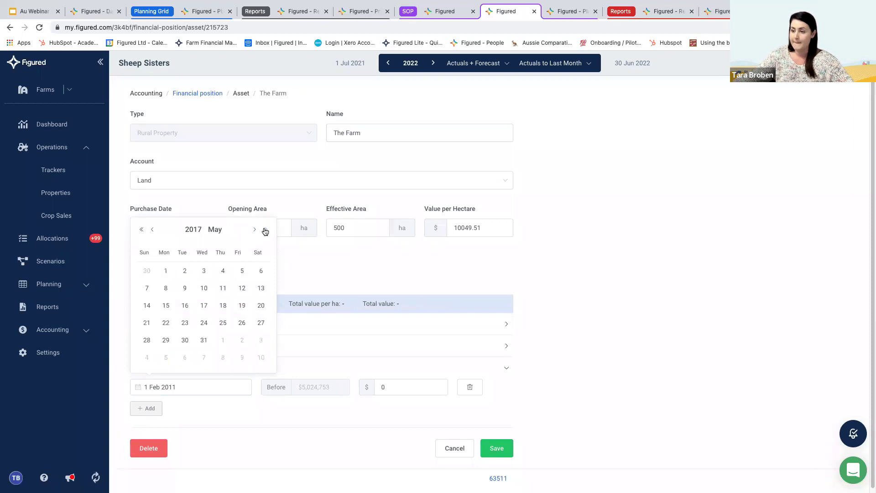
click(265, 230)
click(265, 230)
click(265, 230)
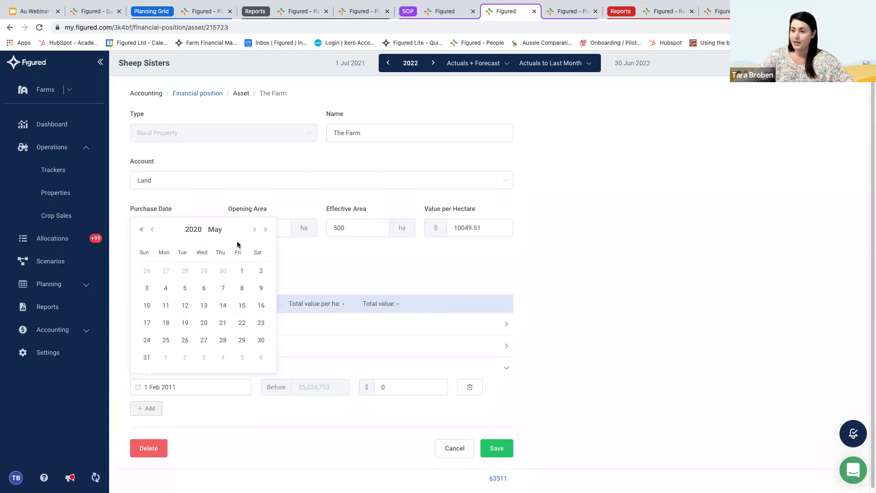
click(223, 340)
Enter a revaluation amount of 9000000 for The Farm and save the asset.
click(394, 387)
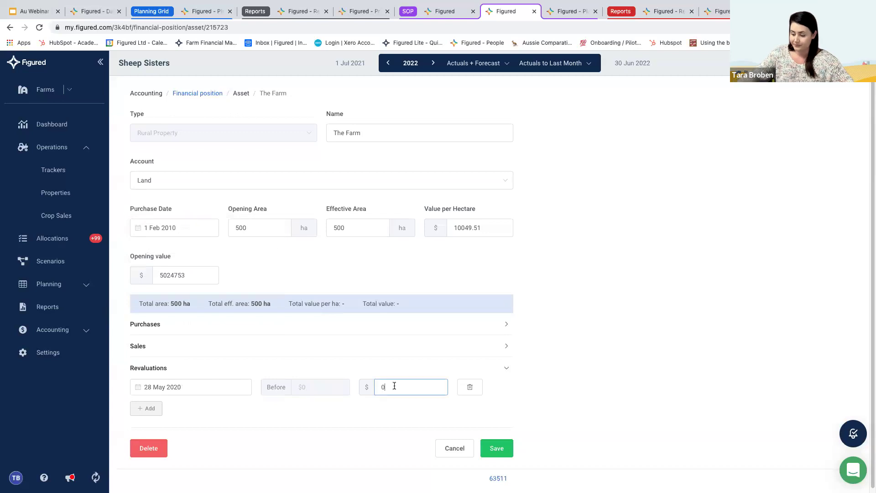
text(900000)
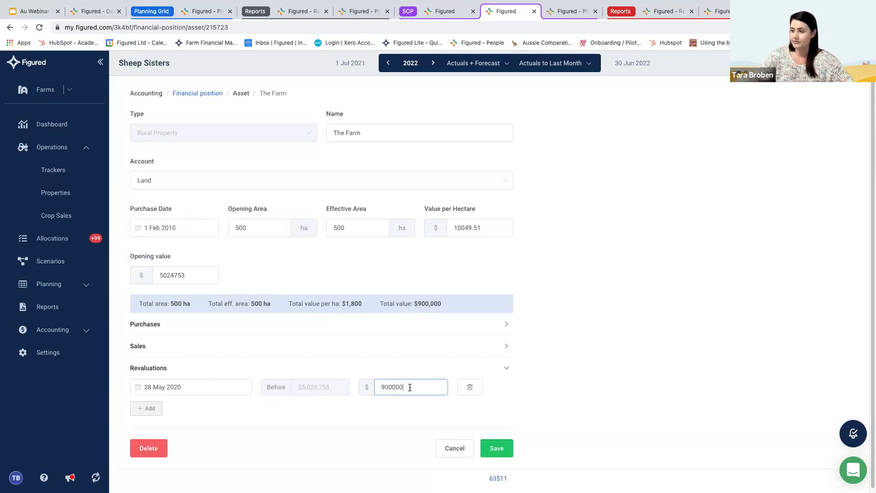
text(0)
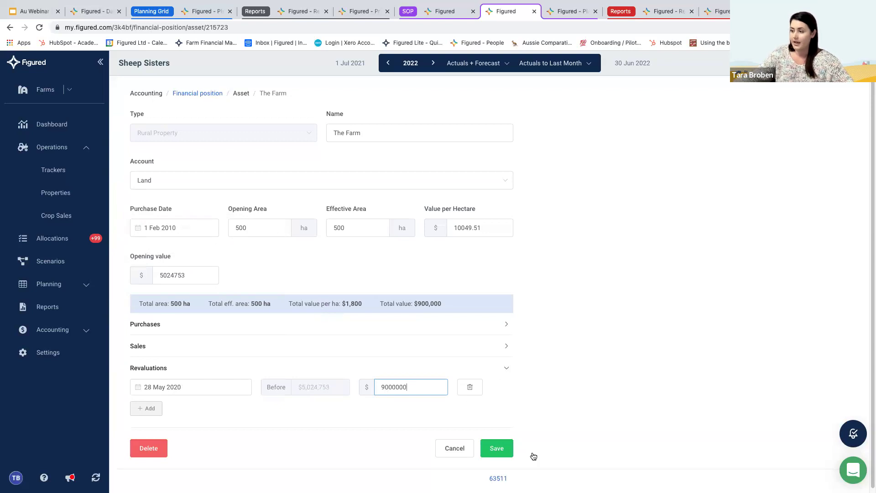
click(507, 451)
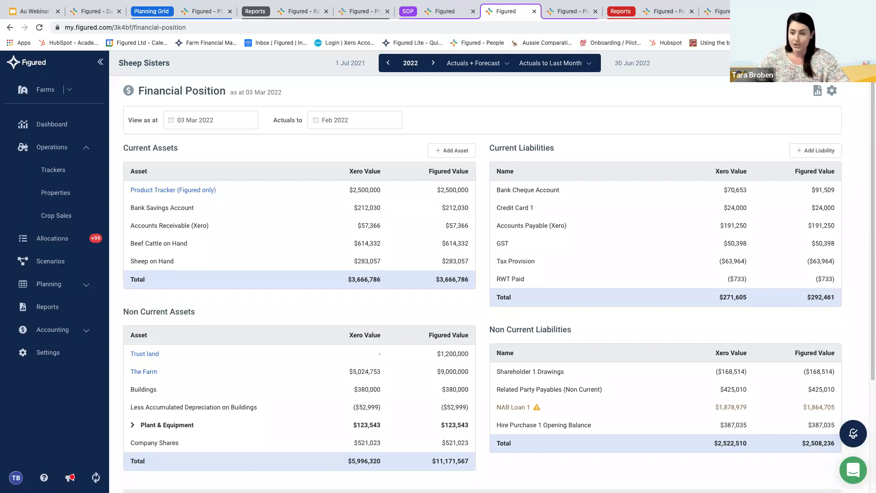
Expand Plant & Equipment under Non Current Assets and review its items and the Financial Position summary.
click(132, 425)
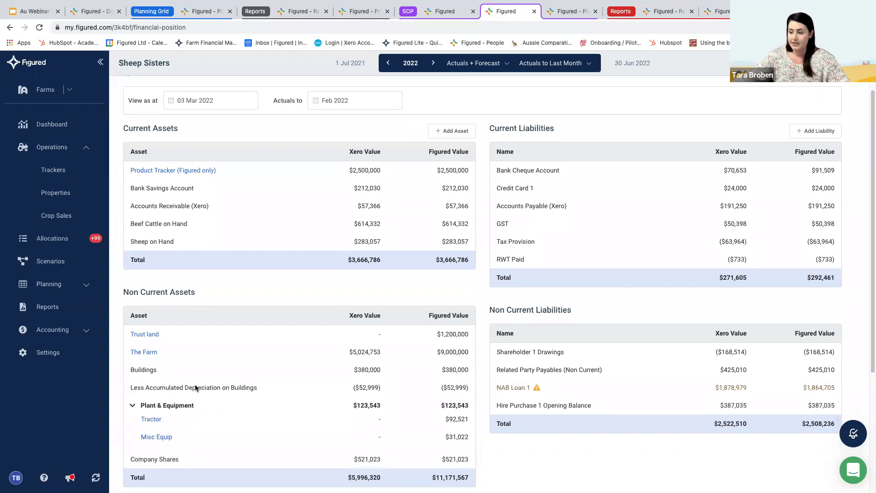
scroll(196, 389, down, 3)
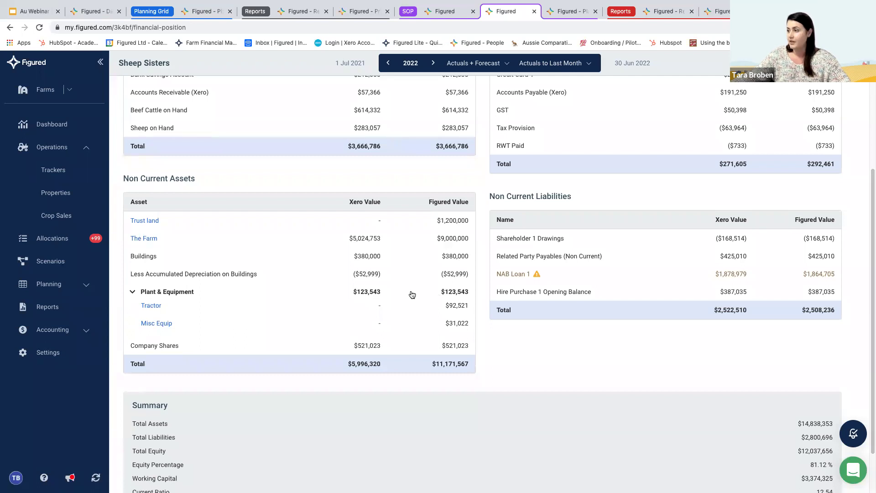
scroll(410, 294, up, 2)
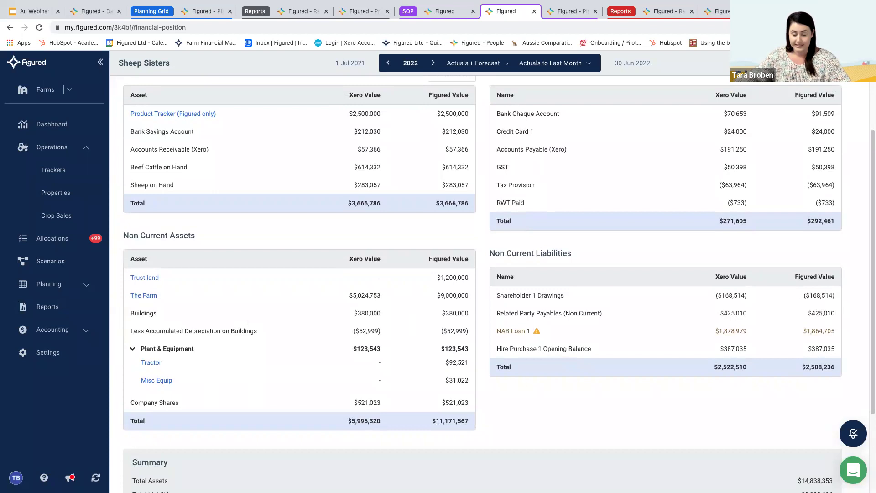
Review the structure and monthly repayment summary of NAB Loan 1, and check the loan rows in the 2023 planning grid.
click(518, 334)
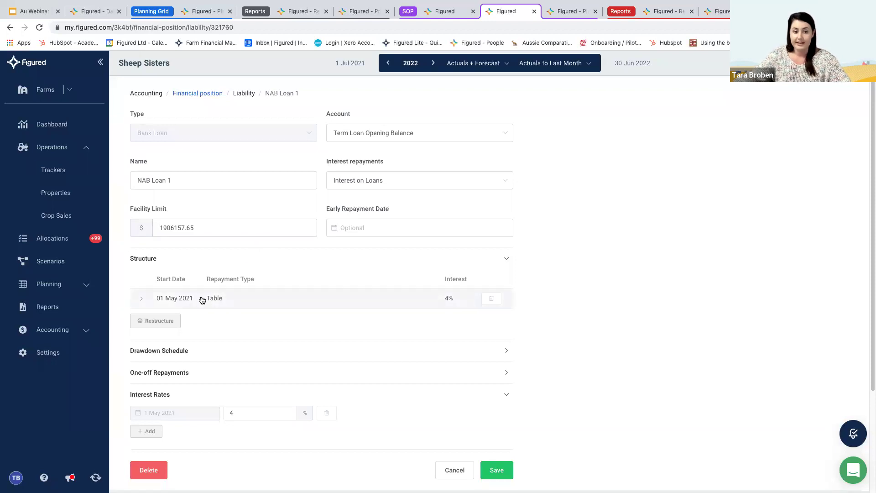
scroll(205, 313, down, 3)
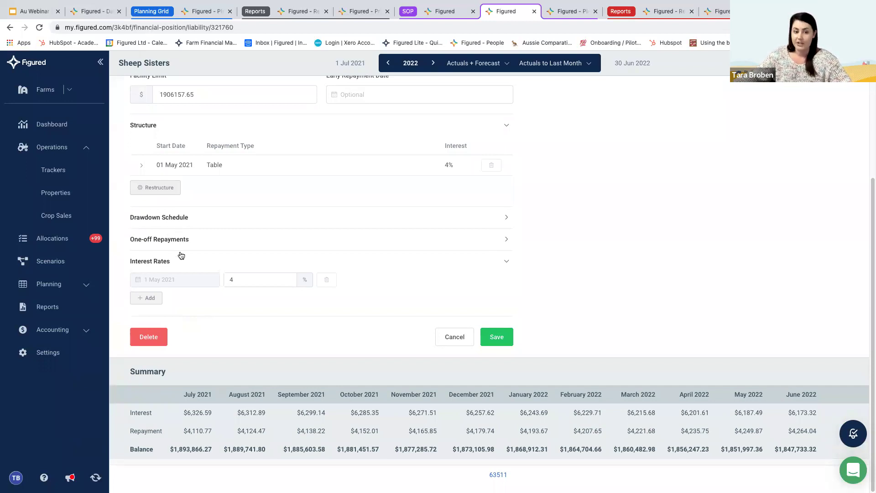
click(564, 12)
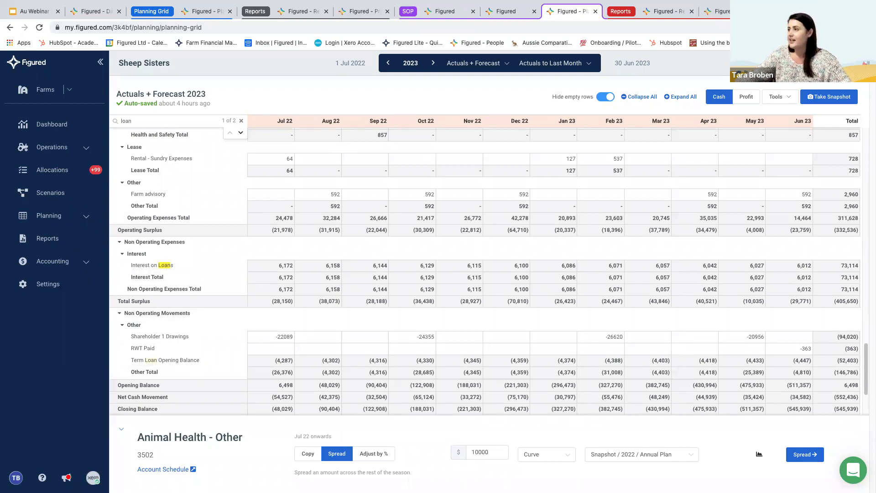
Bring up the Statement of Financial Position report and examine the 1 Feb 2022 versus 1 Feb 2021 variances down to the summary.
click(671, 12)
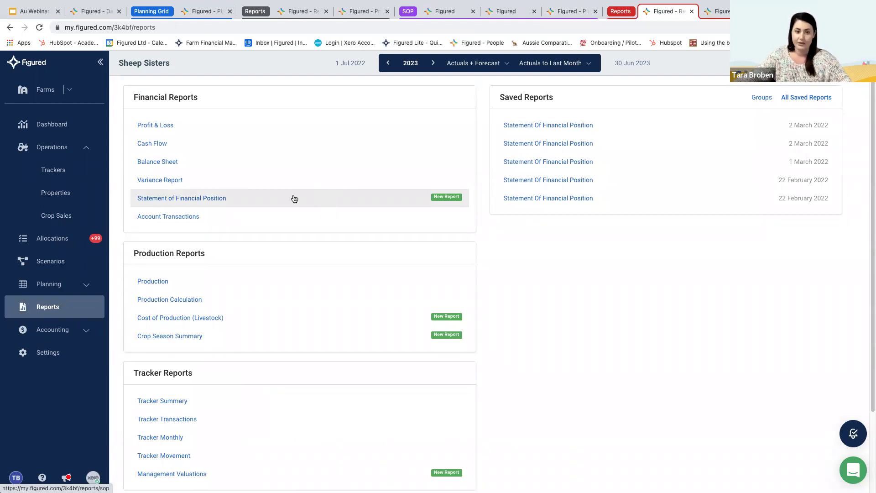
click(721, 16)
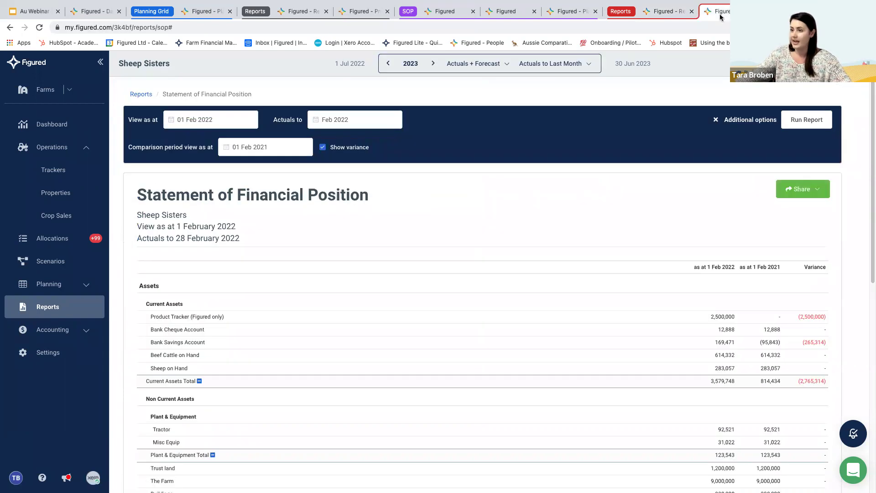
scroll(384, 231, down, 1)
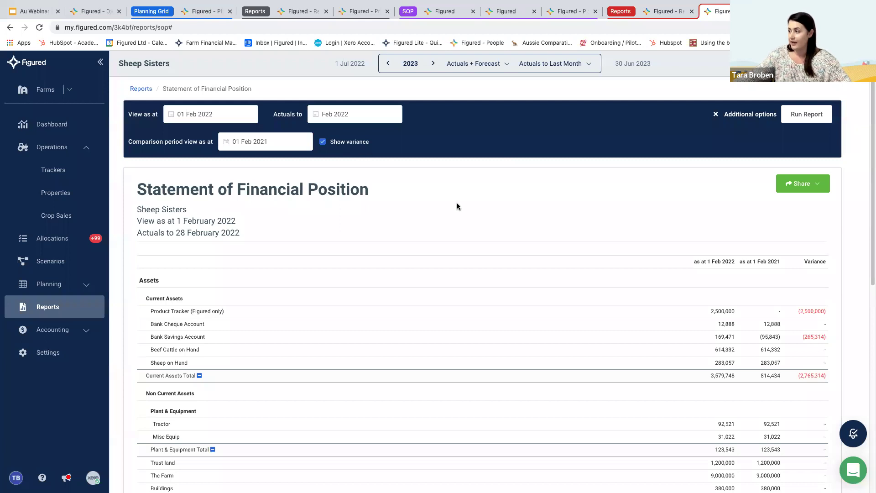
scroll(458, 206, down, 1)
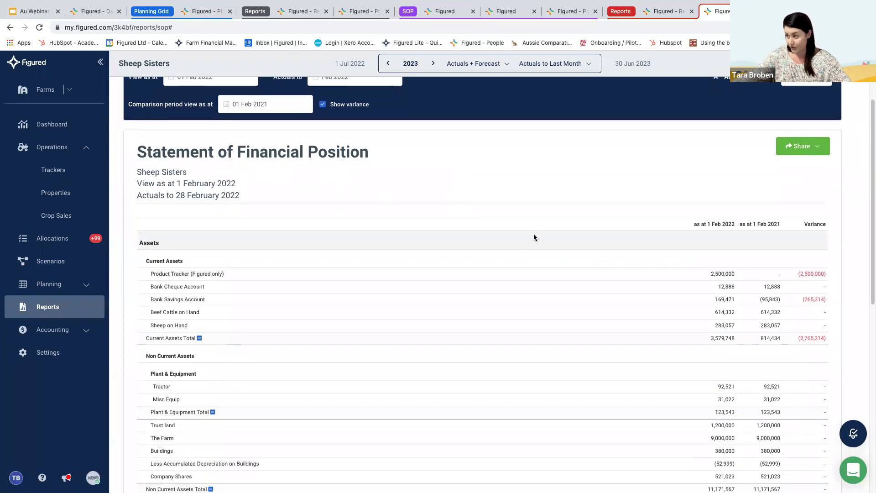
scroll(535, 237, down, 5)
scroll(706, 244, down, 5)
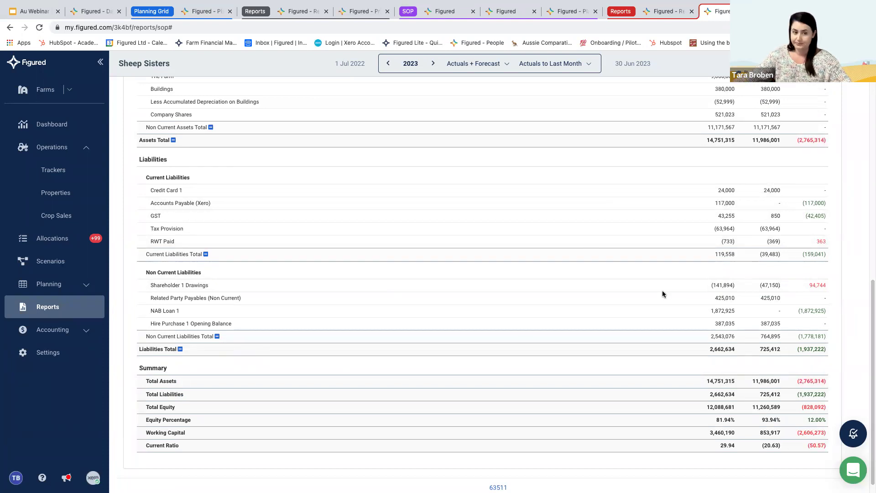
Save the Statement of Financial Position as a saved report.
scroll(659, 301, up, 3)
scroll(659, 301, up, 4)
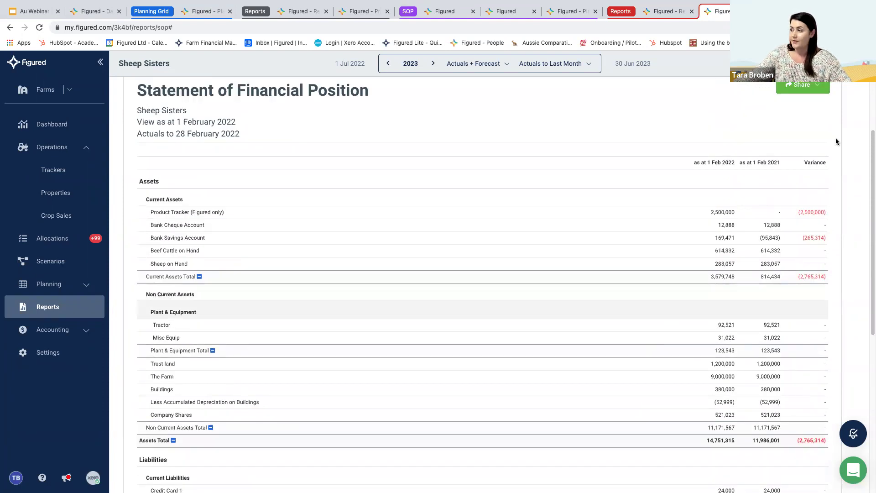
click(817, 110)
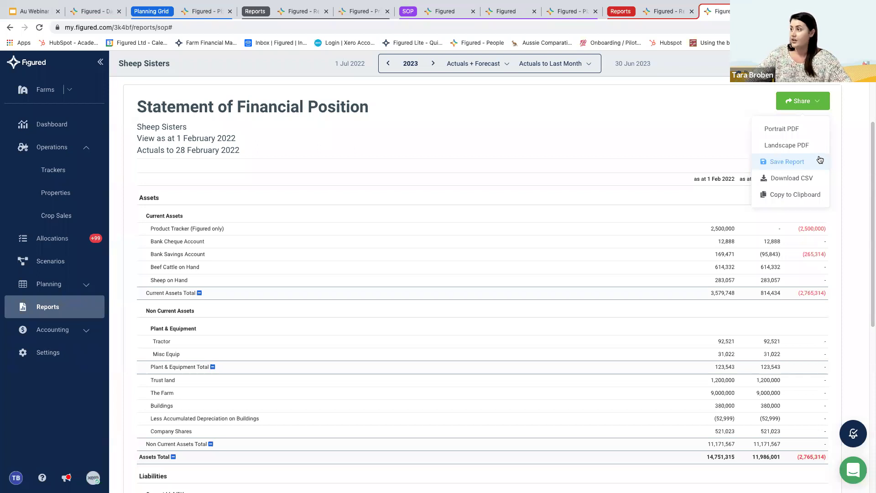
click(821, 159)
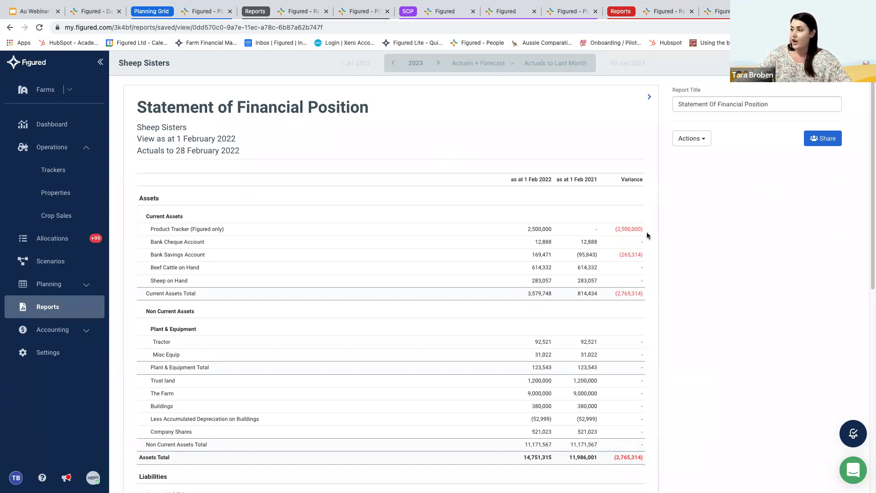
Open a comment on the Total Liabilities variance in the saved report's summary.
scroll(627, 267, down, 5)
scroll(627, 268, down, 4)
click(621, 319)
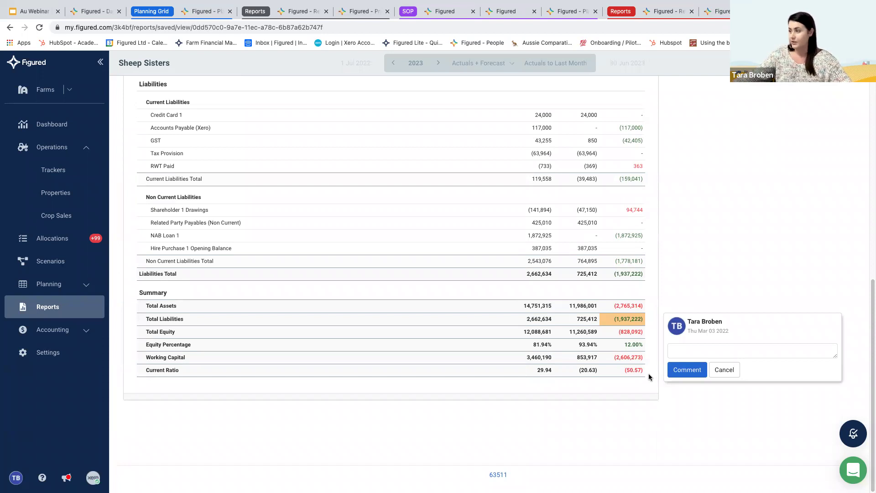
View the options for sharing the saved report with the farming team, and close them without adding anyone.
scroll(648, 365, up, 7)
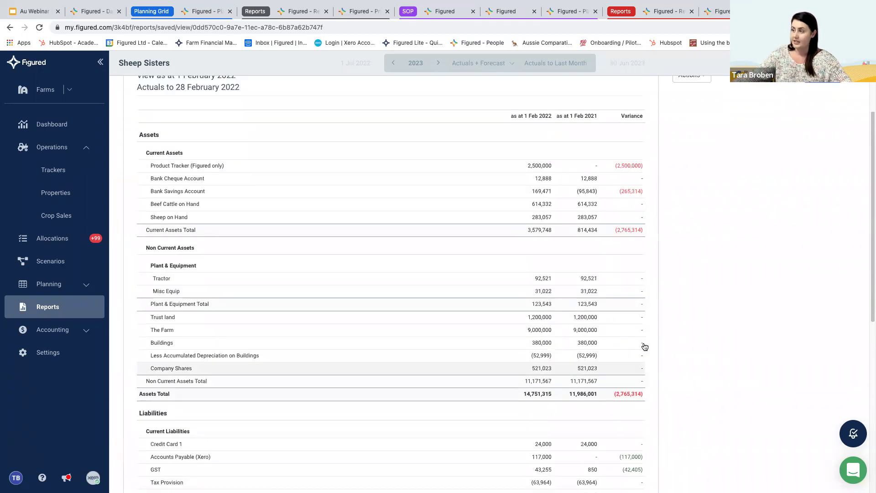
scroll(644, 347, up, 2)
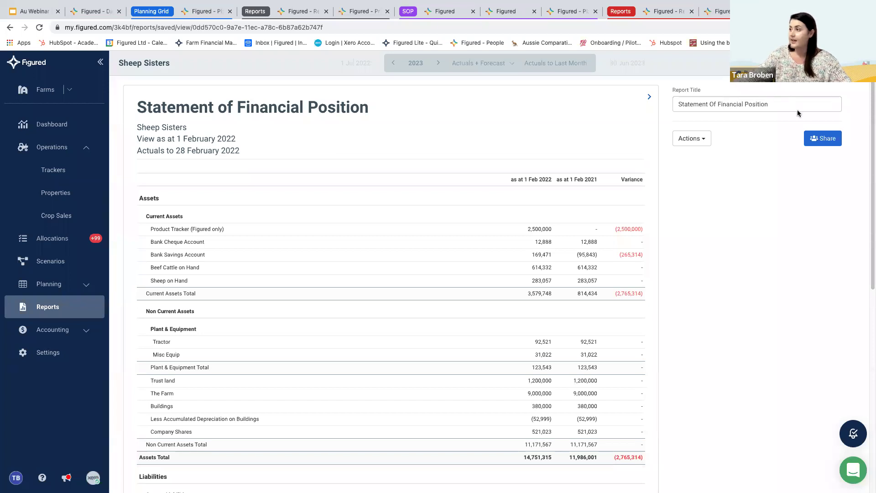
click(826, 137)
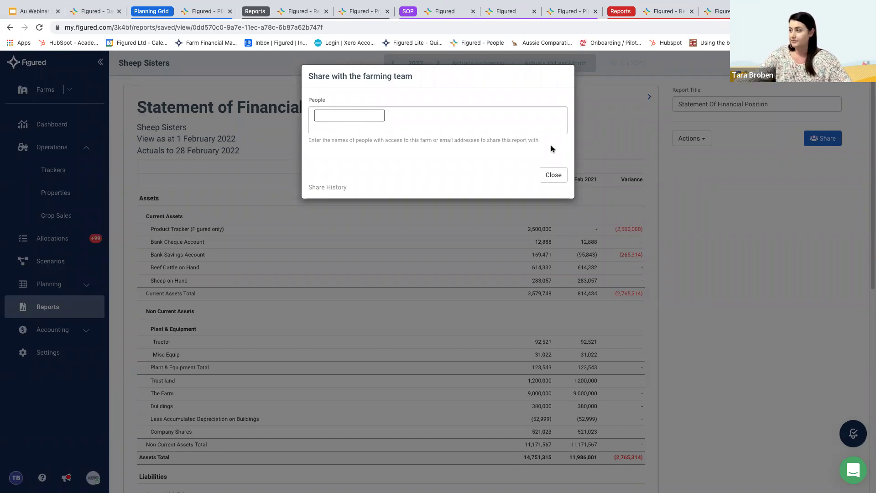
click(554, 176)
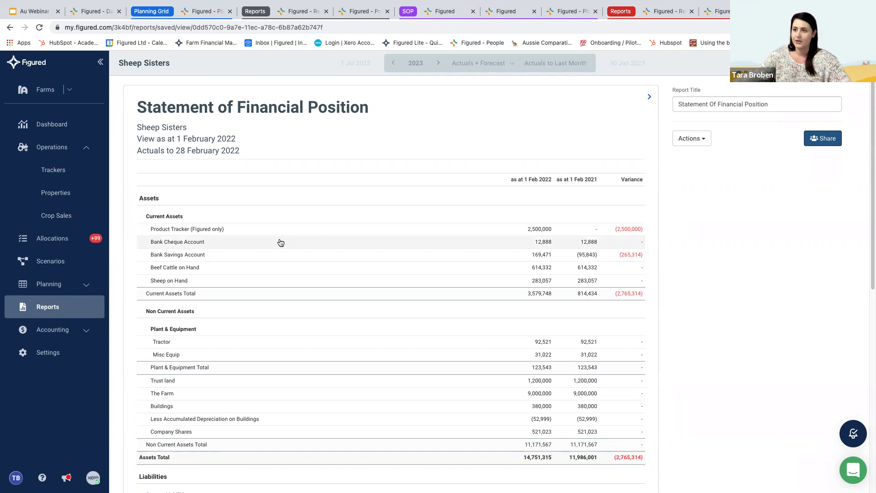
Switch to the Google Slides webinar presentation and start the slideshow from the "What can I do next?" slide.
click(33, 11)
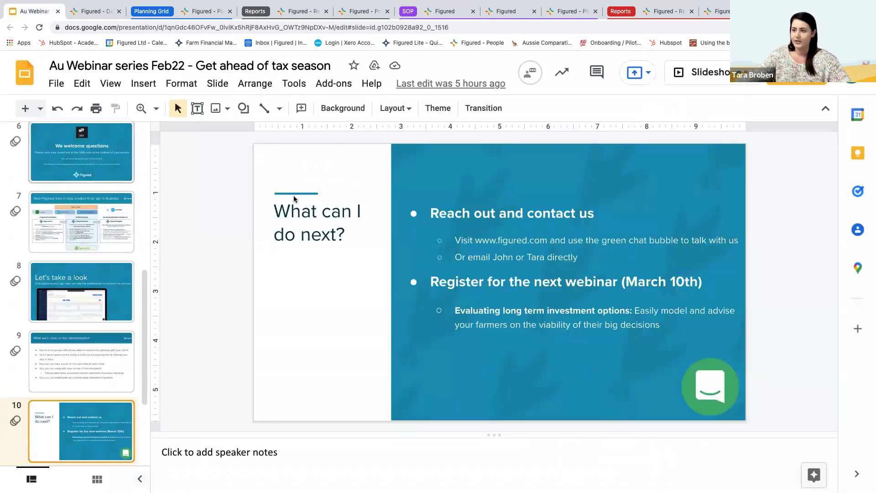
click(695, 77)
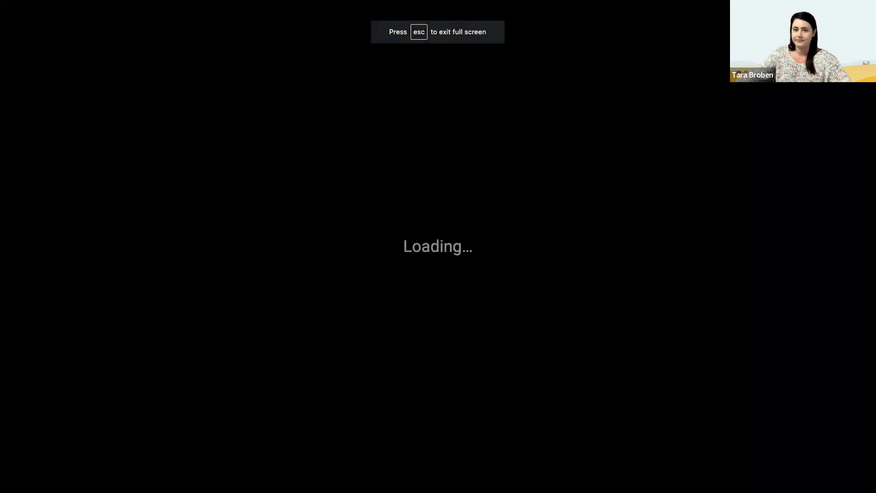